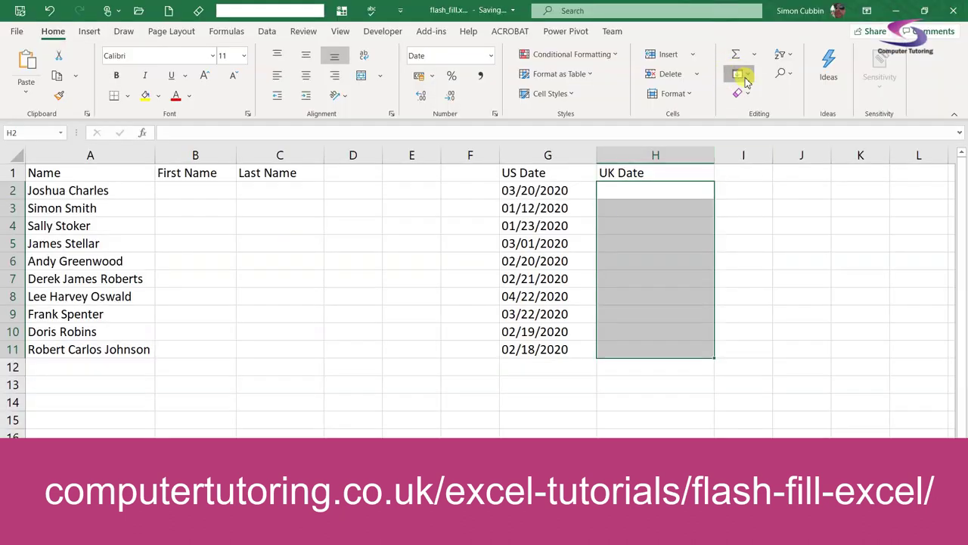
Flash Fill the UK Date cells, then look at the Ways 3 & 4 and The Fifth Way sheets before returning to Ways 1 & 2
click(742, 74)
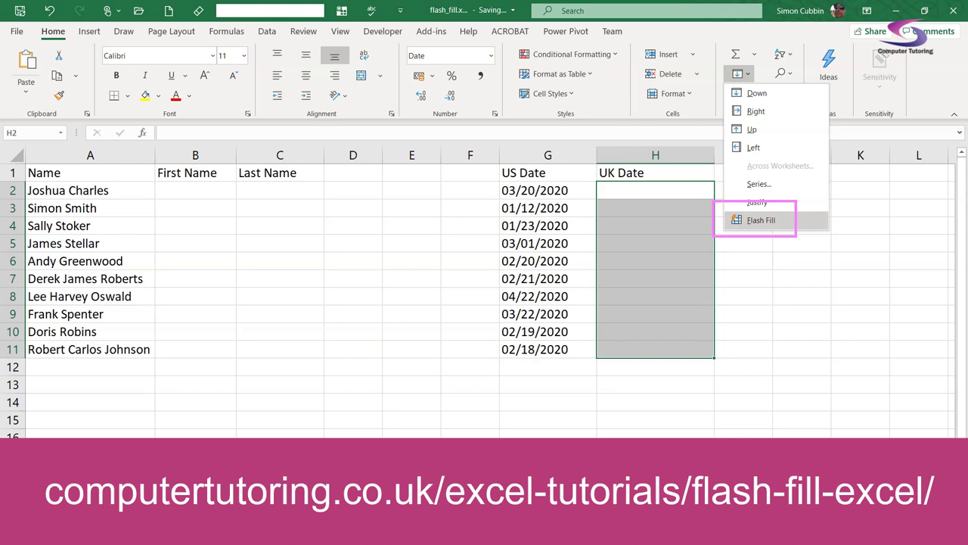
click(773, 220)
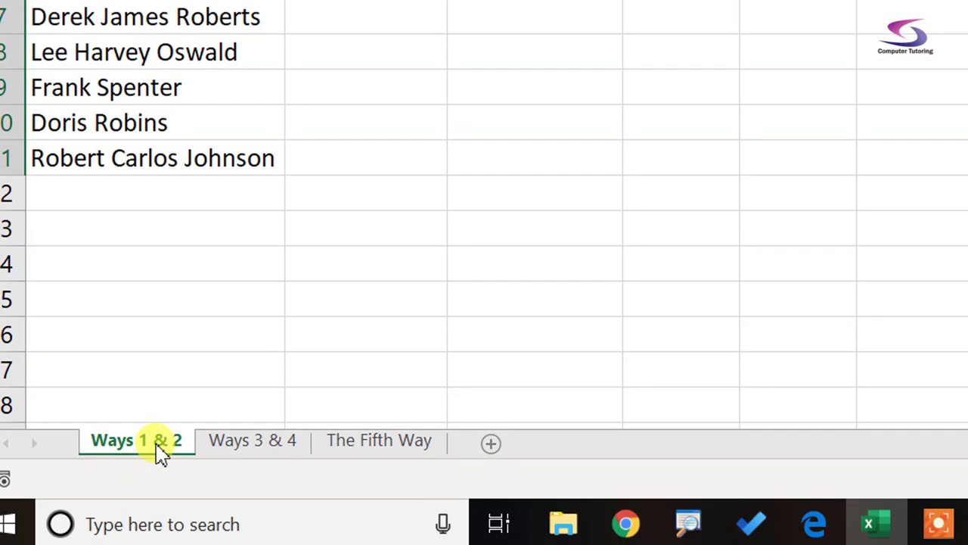
click(263, 445)
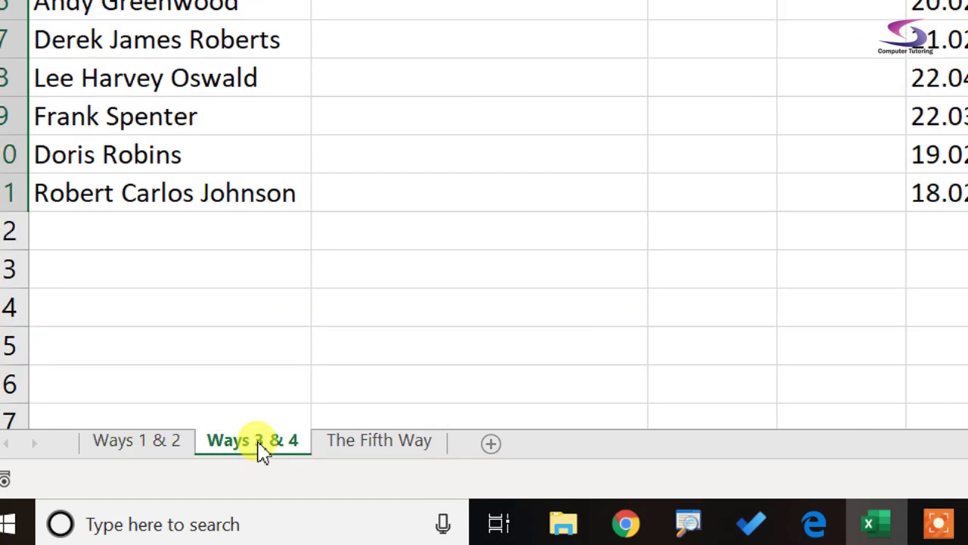
click(357, 445)
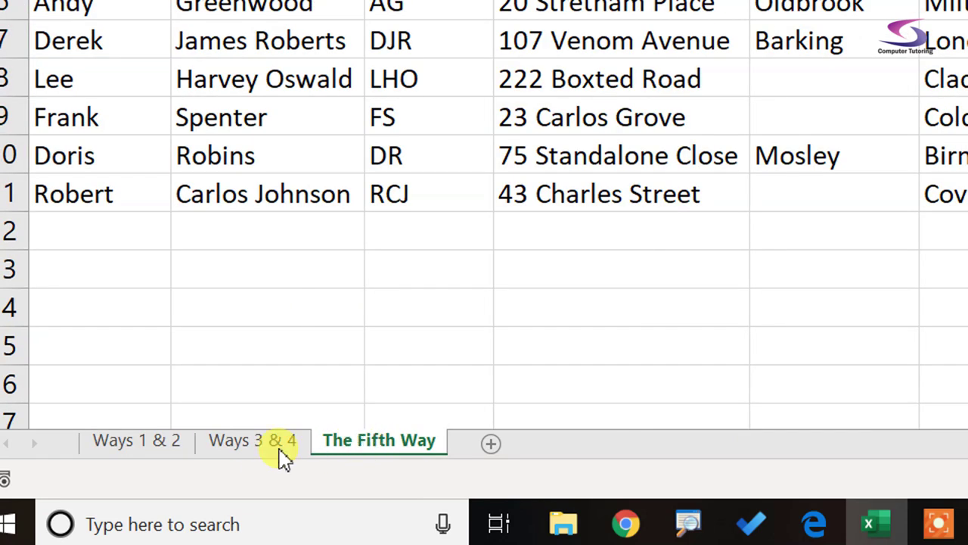
click(179, 442)
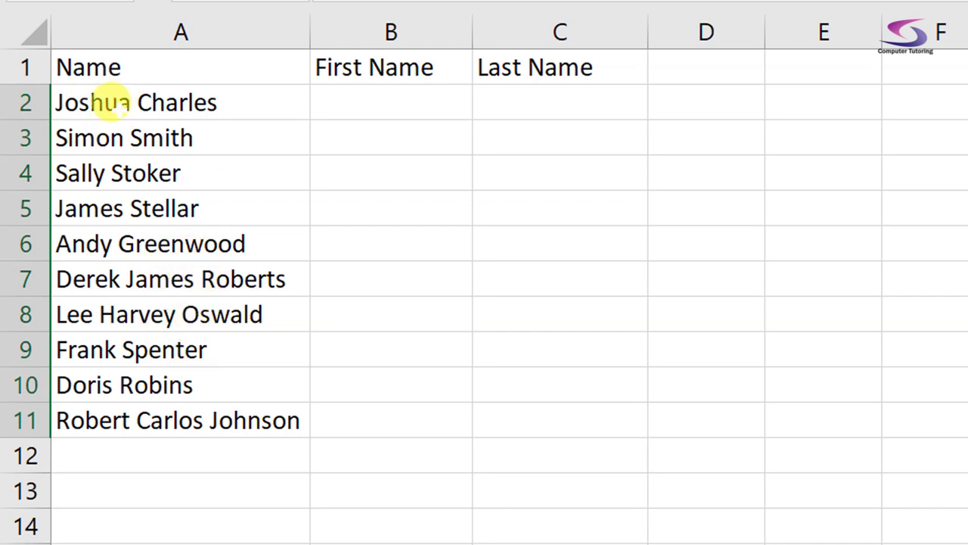
Enter the first contact's first name in B2 and Flash Fill the remaining first names down column B
click(335, 98)
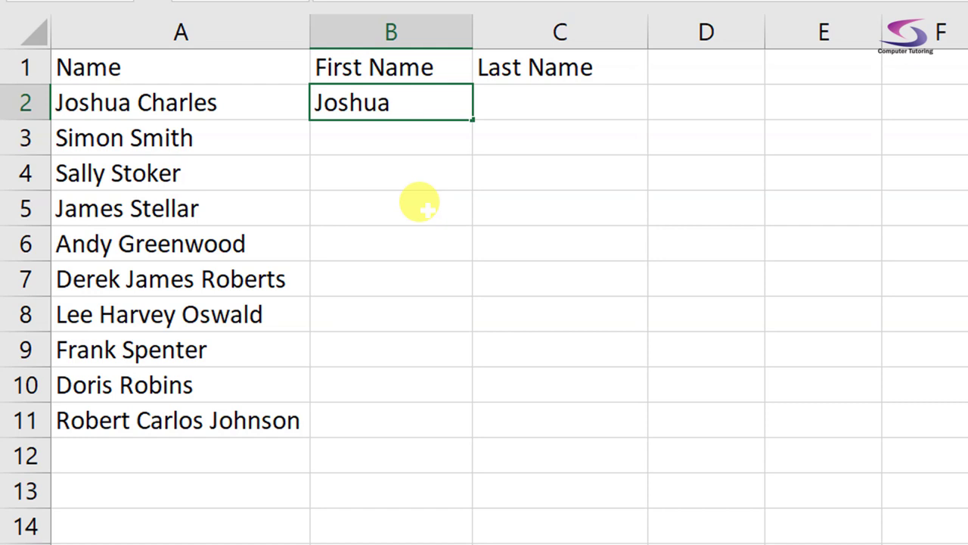
text(Joshua)
key(Tab)
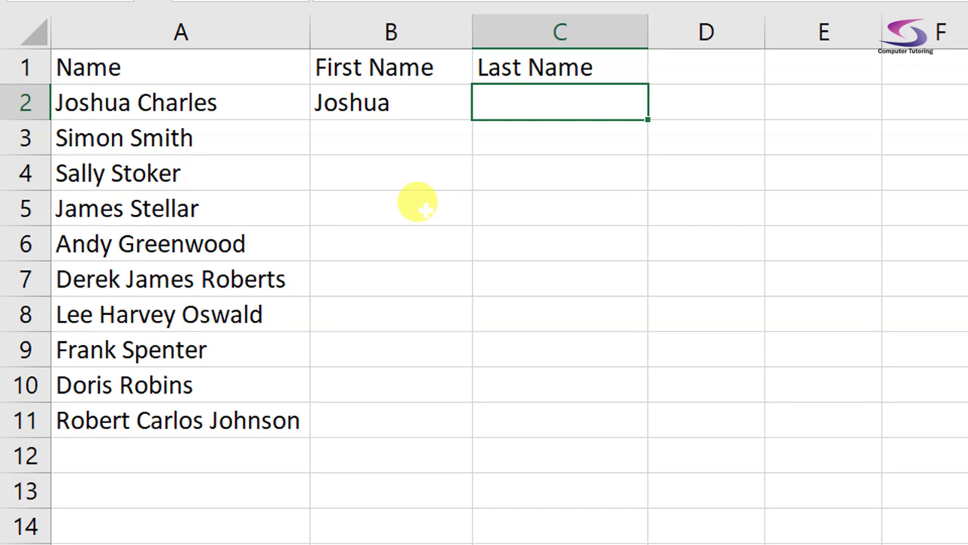
click(393, 104)
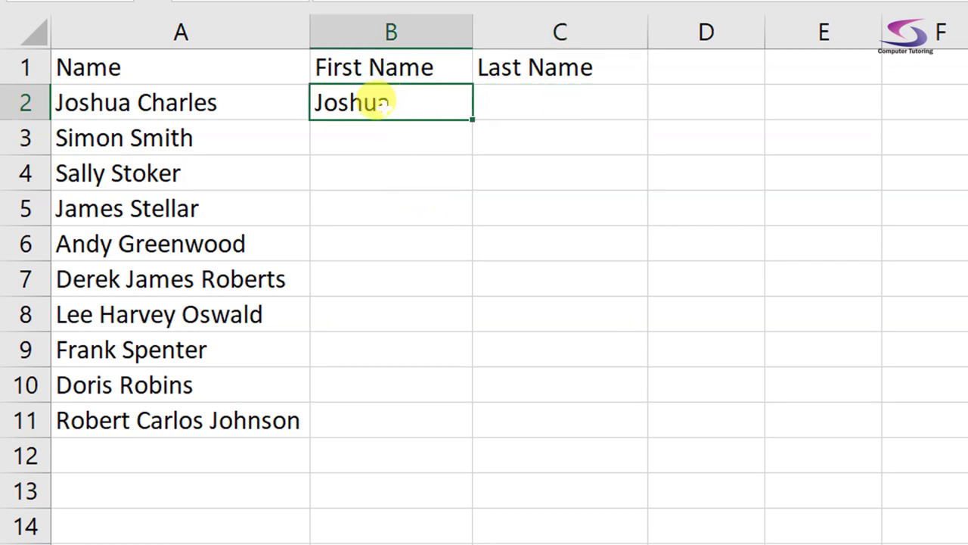
drag(473, 121, 505, 435)
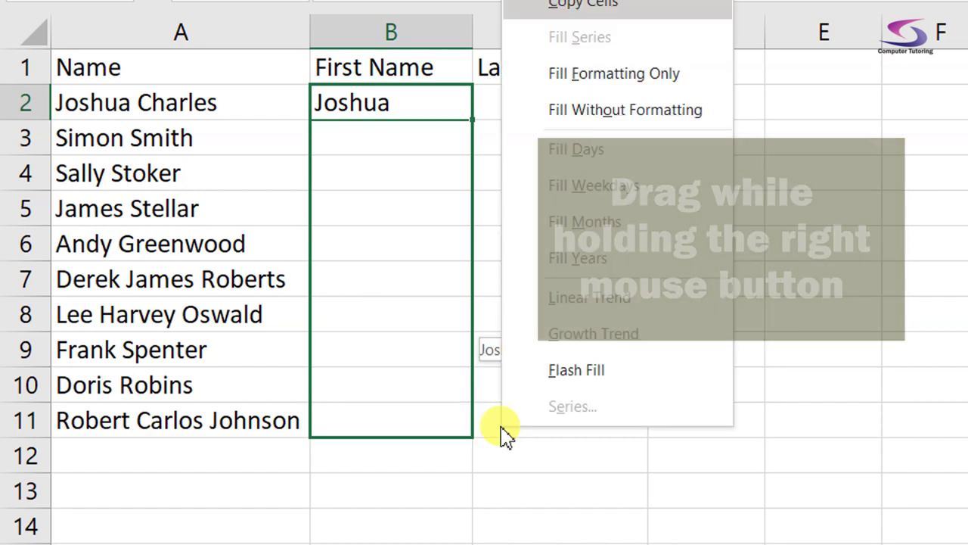
click(576, 371)
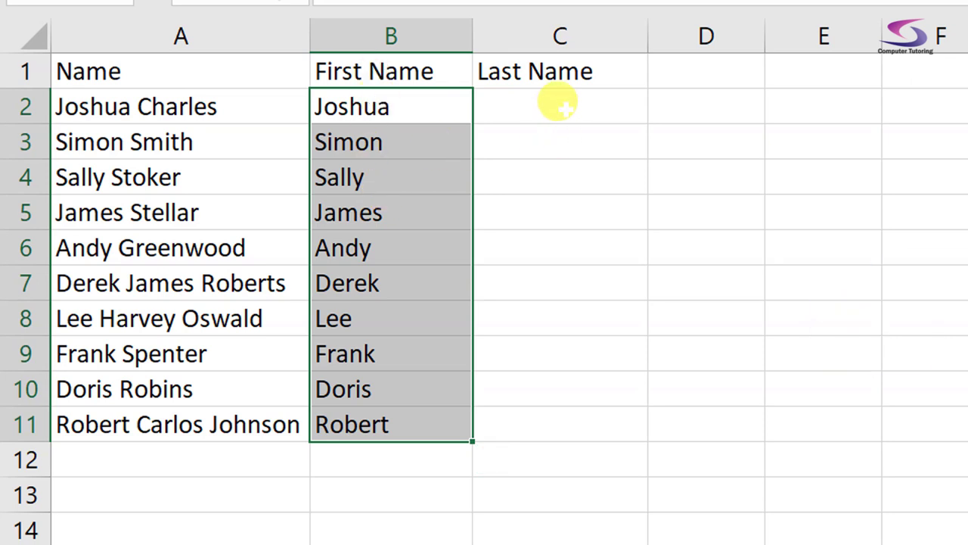
click(563, 108)
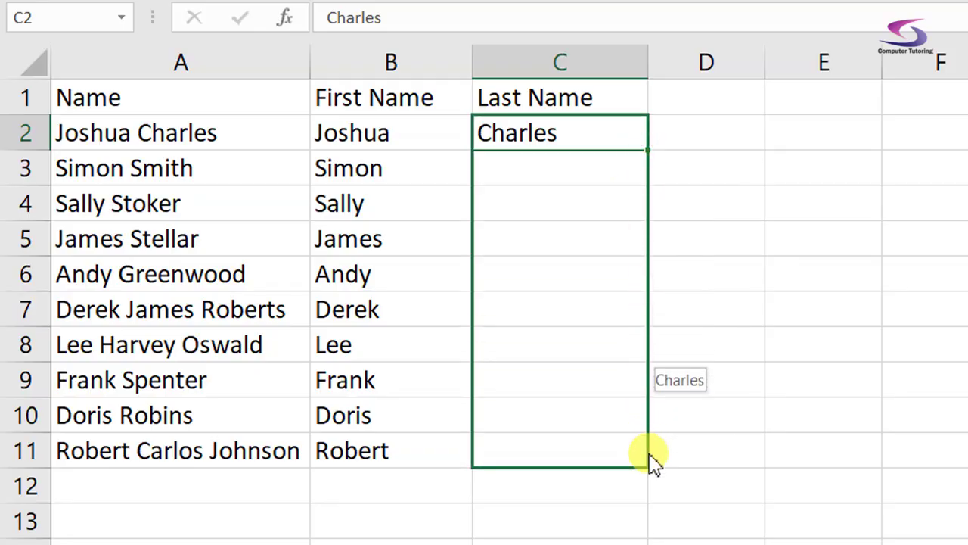
Flash Fill the last names, then add the middle name in C7 so three-part surnames keep middle names
click(728, 409)
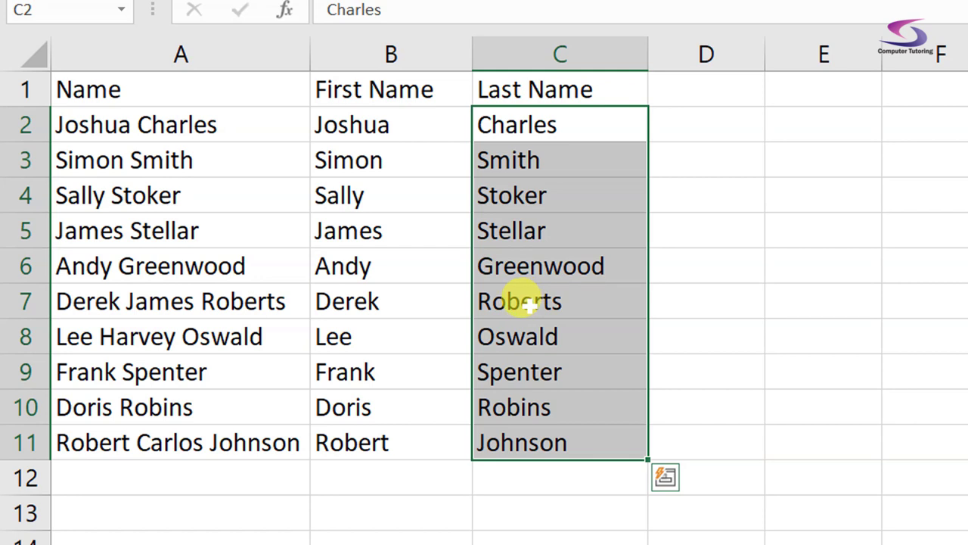
double_click(501, 301)
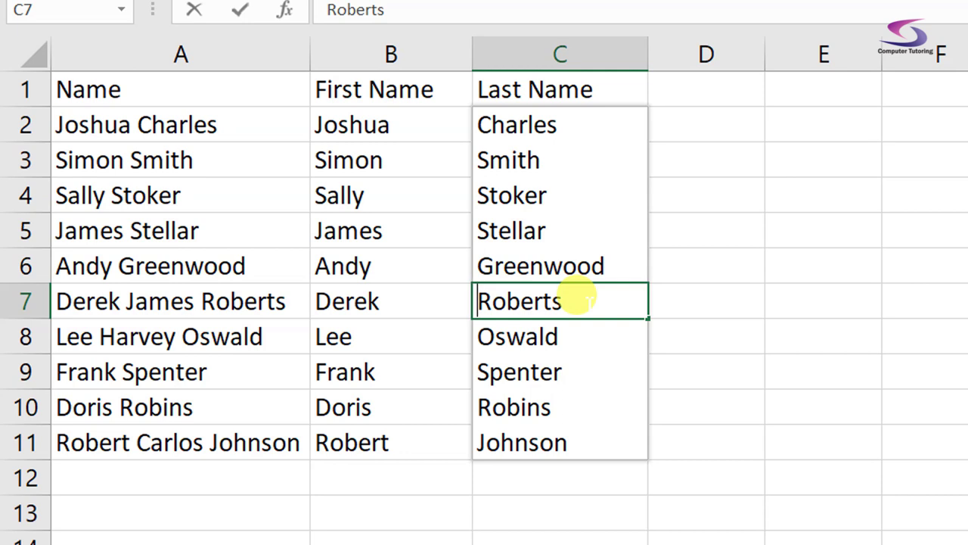
text(James)
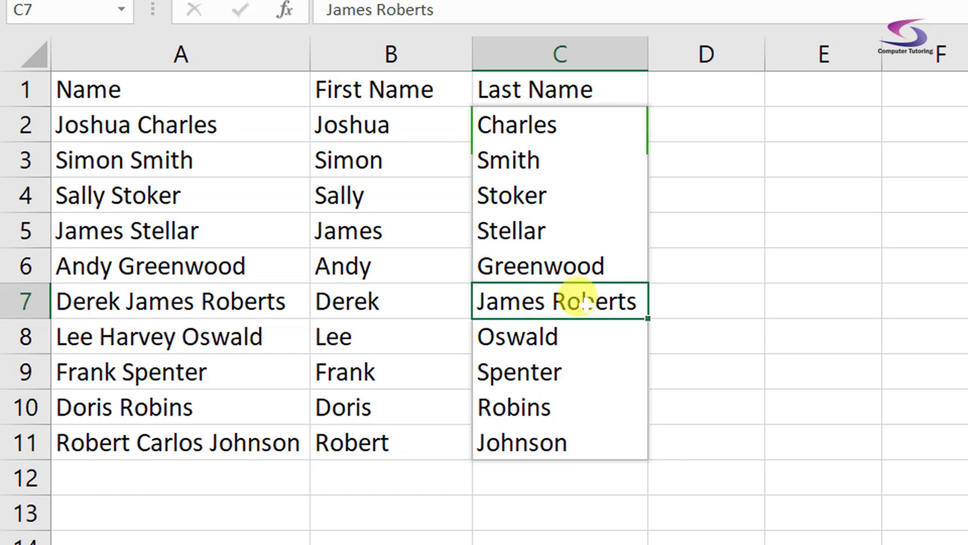
key(Return)
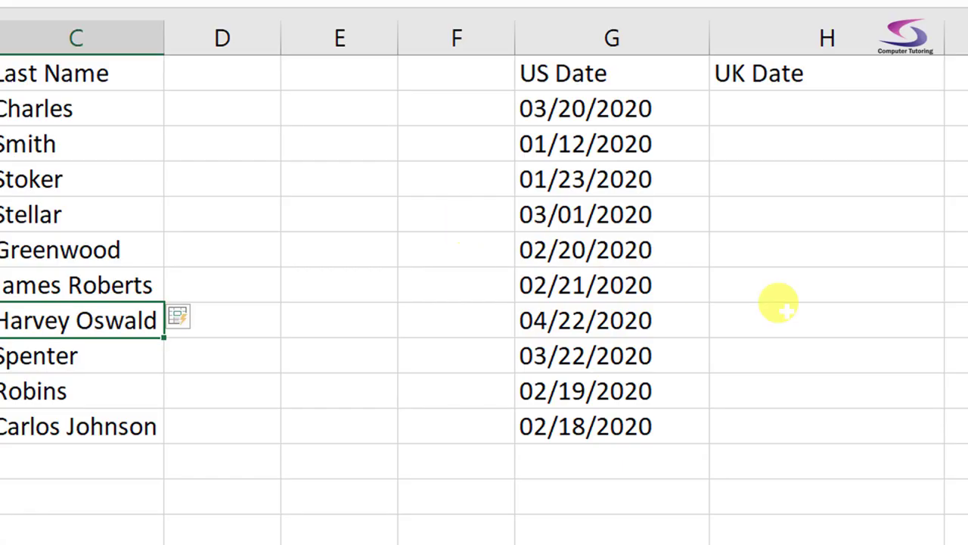
Enter 20/03/2020 in H2, Flash Fill the remaining UK dates, and move to the Ways 3 & 4 sheet
click(829, 114)
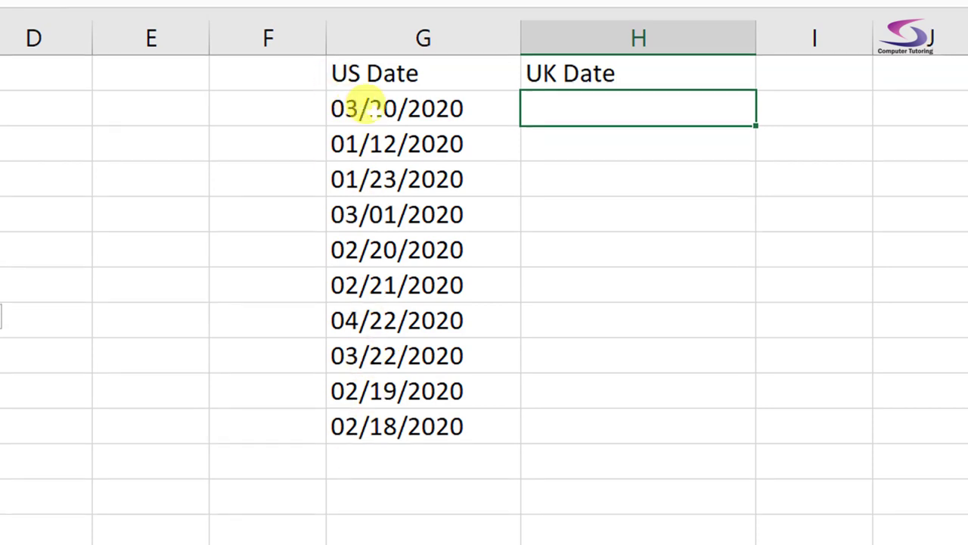
click(373, 110)
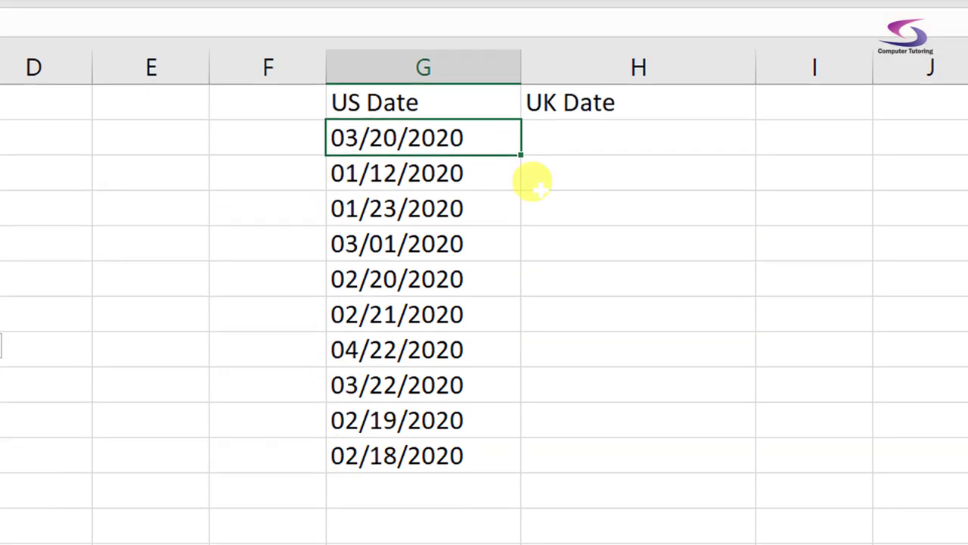
click(566, 140)
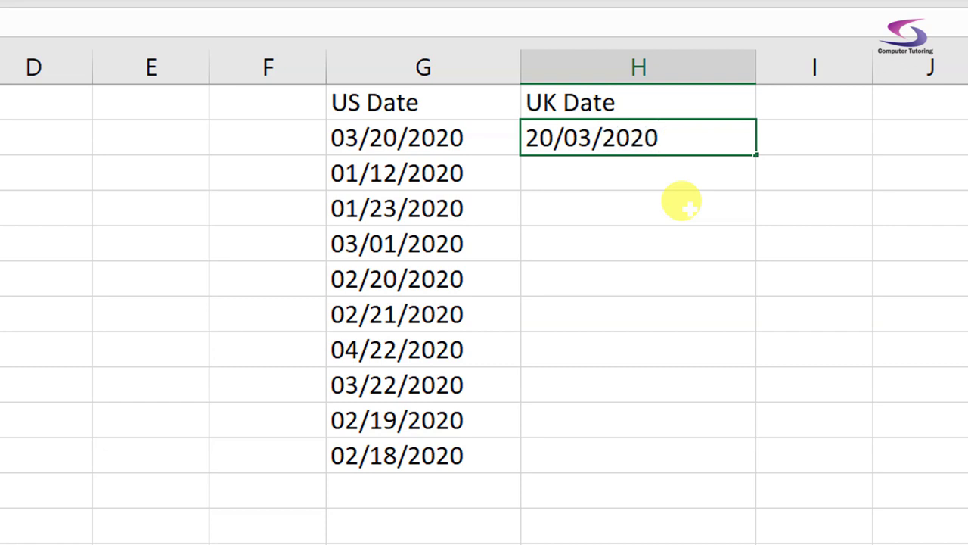
key(ctrl+Return)
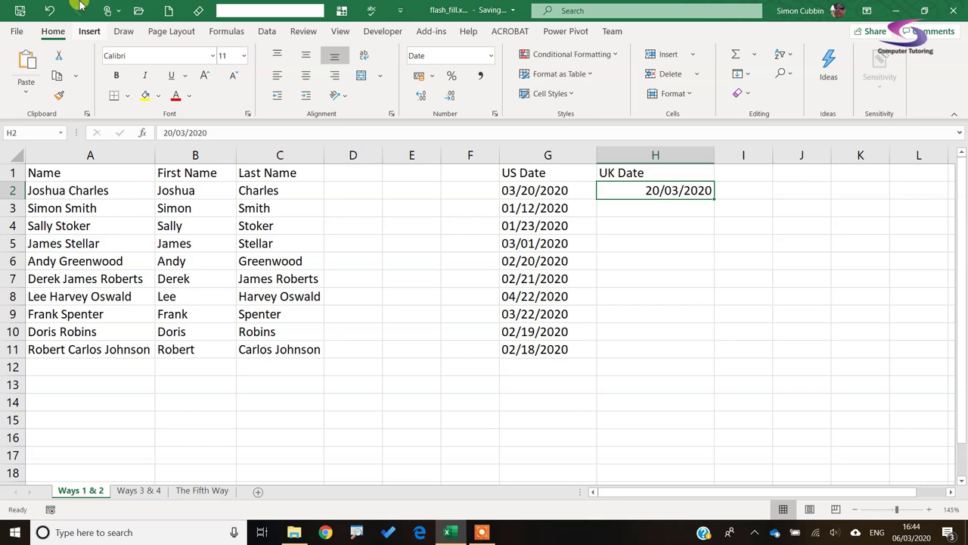
click(740, 74)
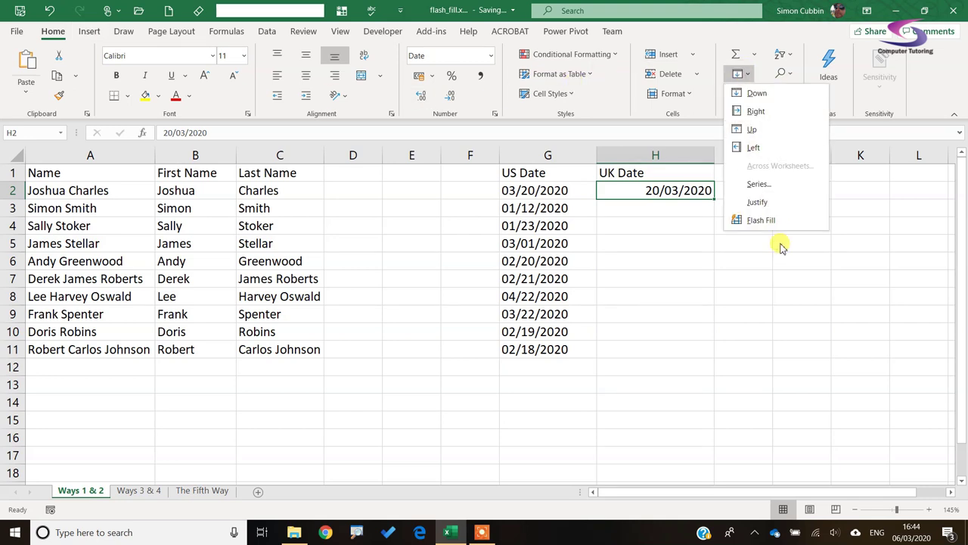
click(779, 218)
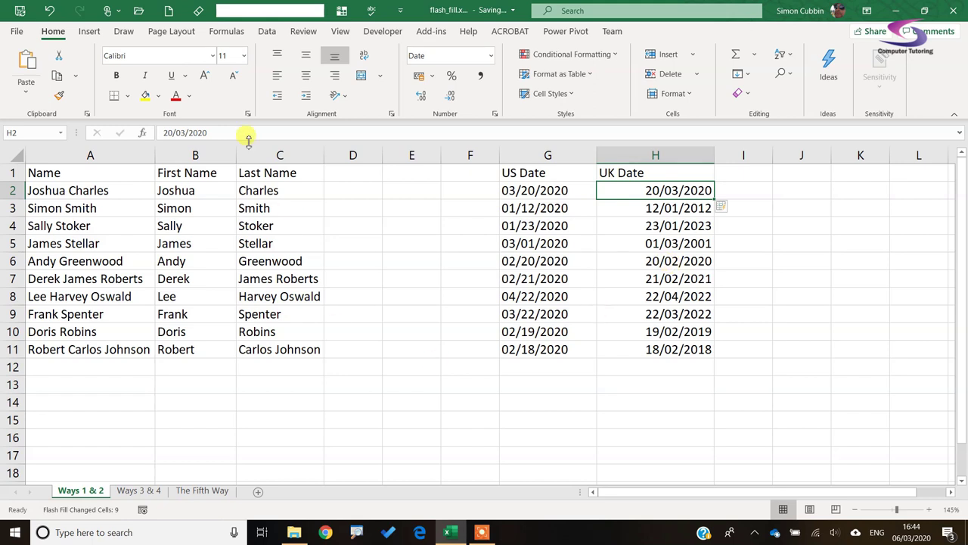
click(139, 491)
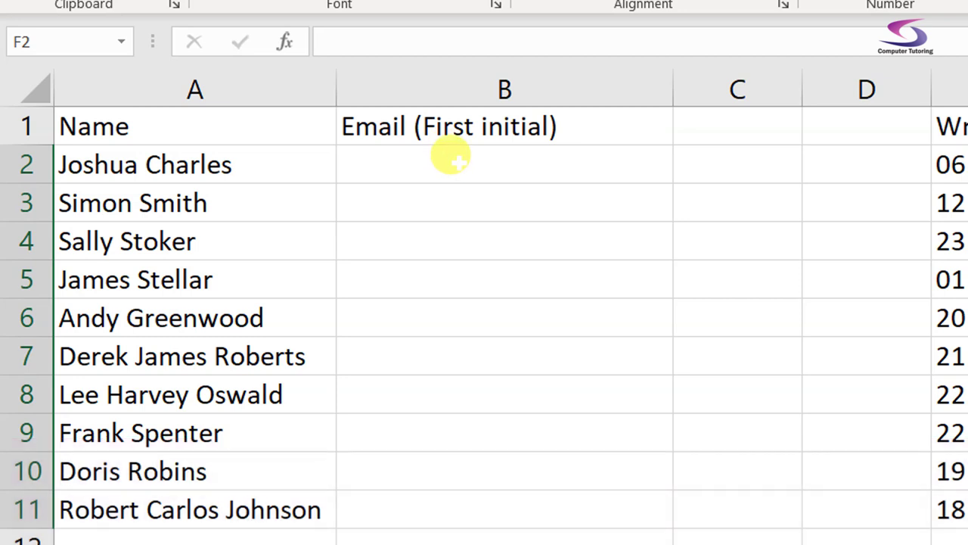
click(454, 163)
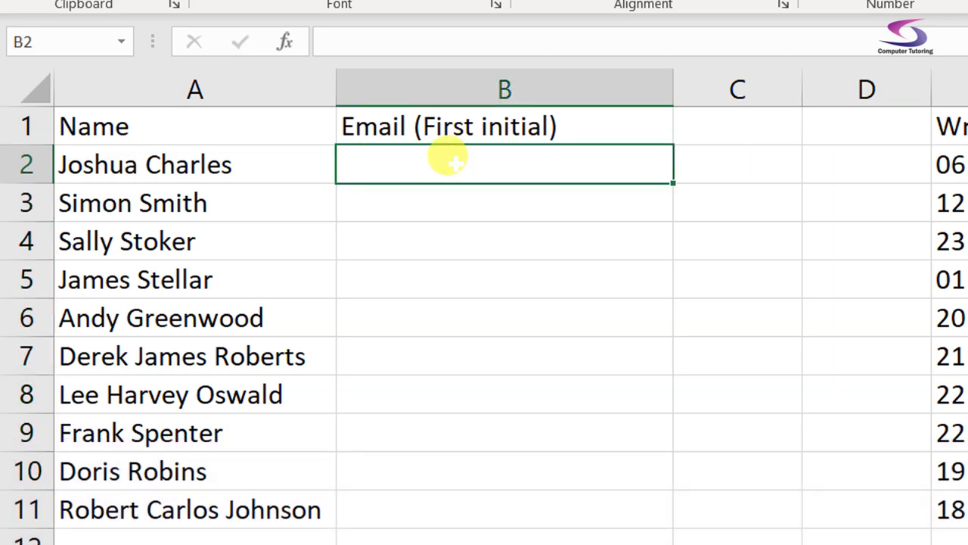
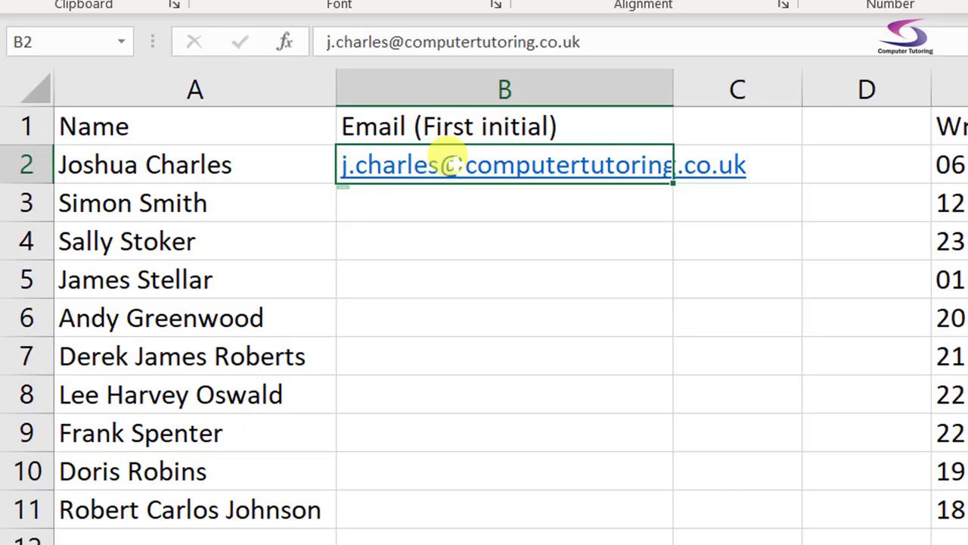
key(ctrl+e)
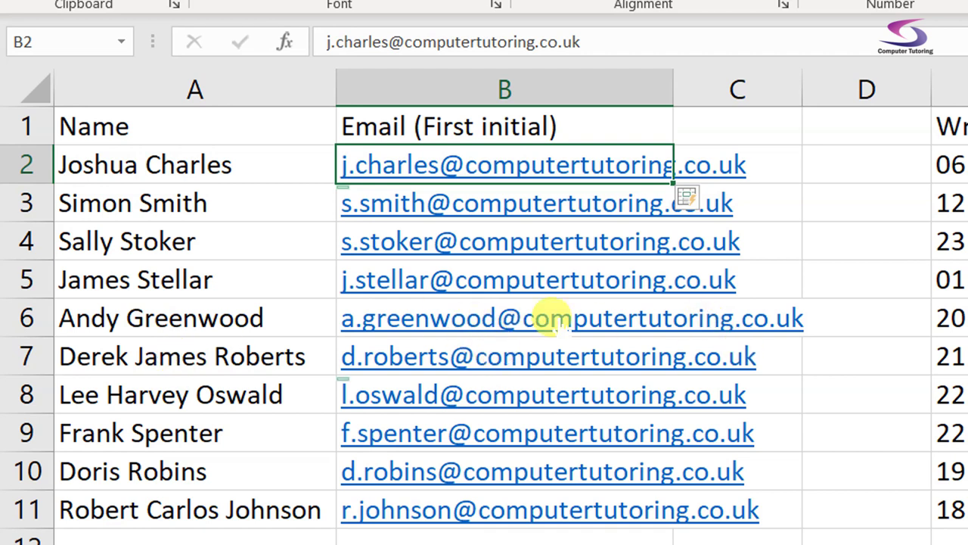
drag(669, 91, 832, 89)
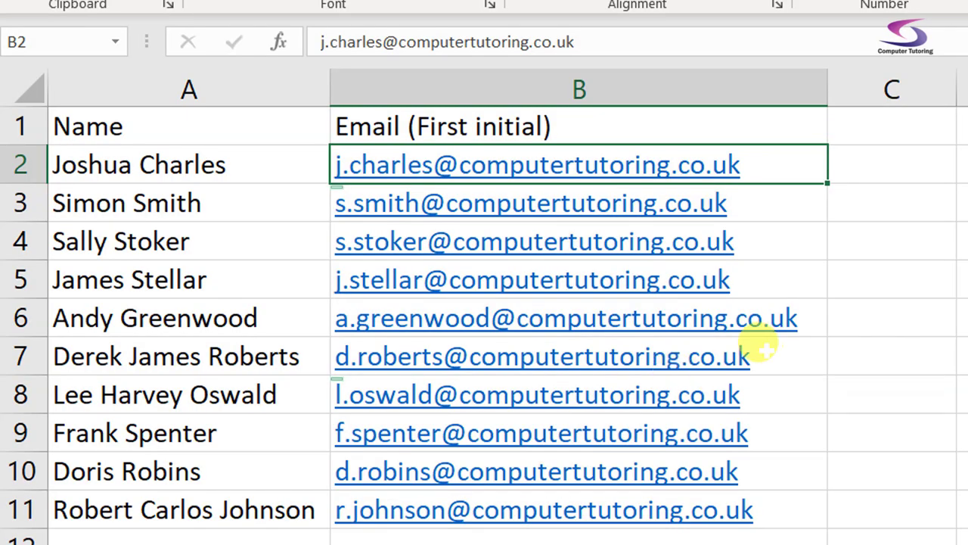
Insert the middle name into the row 7 email so the other middle-name emails update
double_click(779, 355)
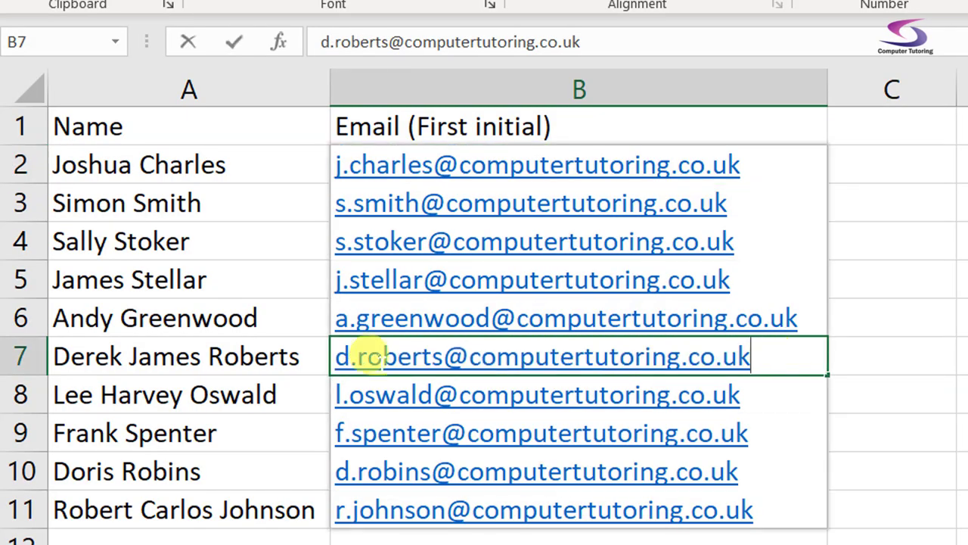
click(358, 355)
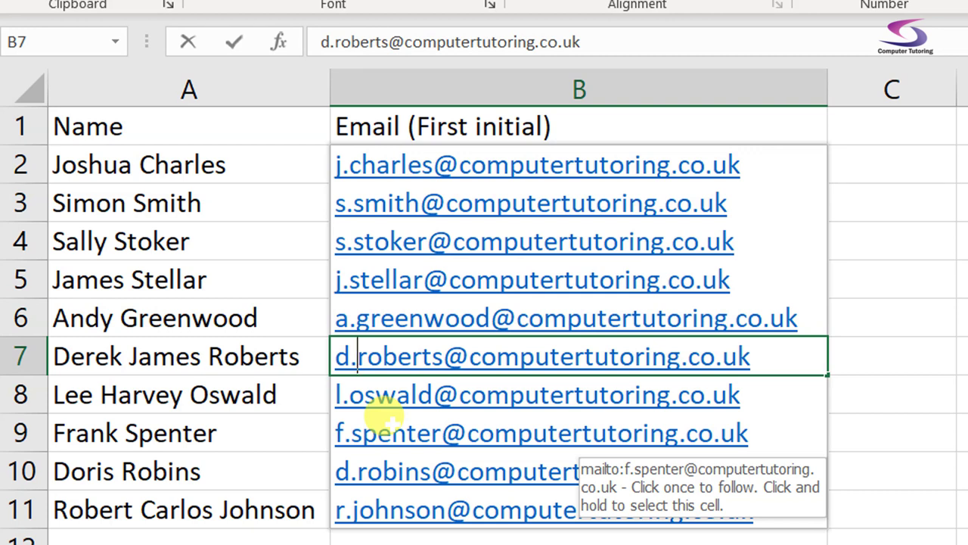
text(james)
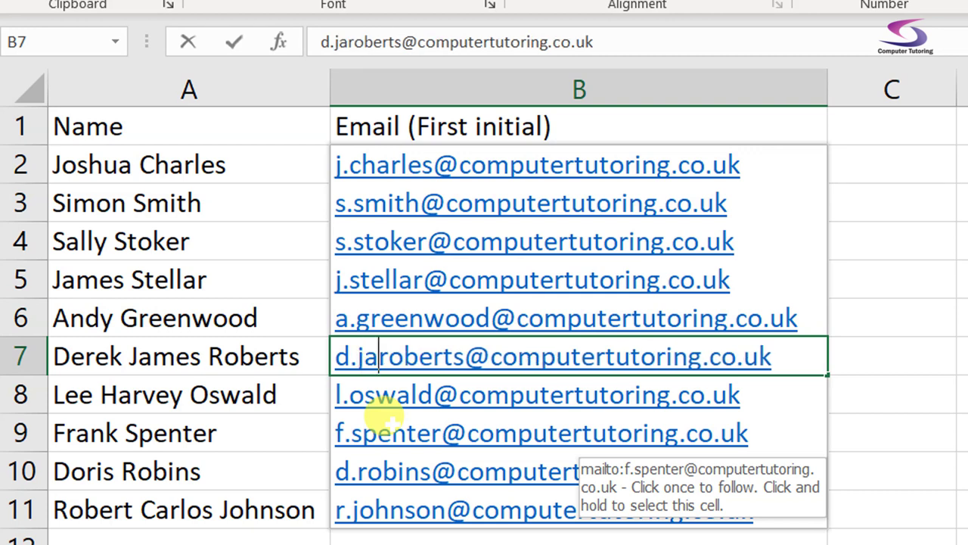
key(Return)
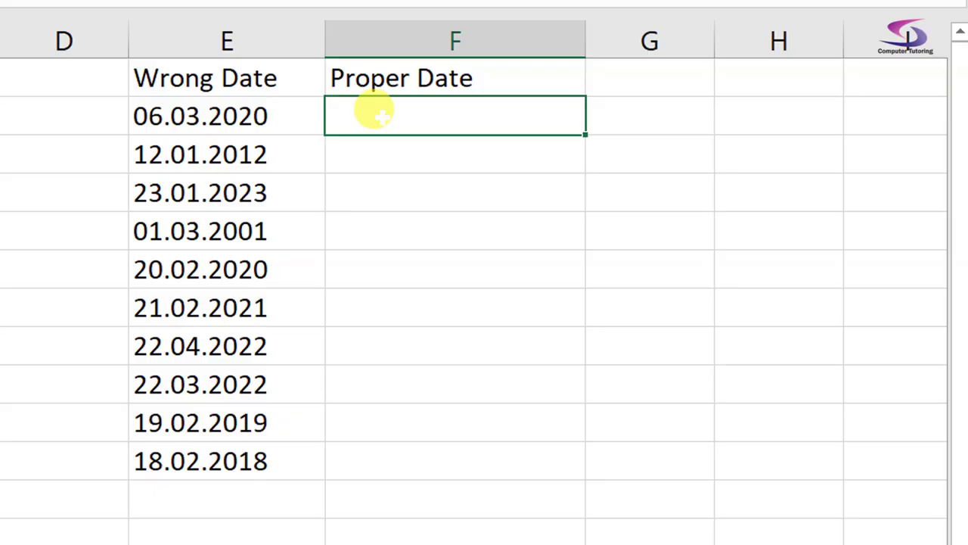
Enter 06/03/2020 in F2 and Flash Fill the remaining Proper Date cells
text(06/03/2020)
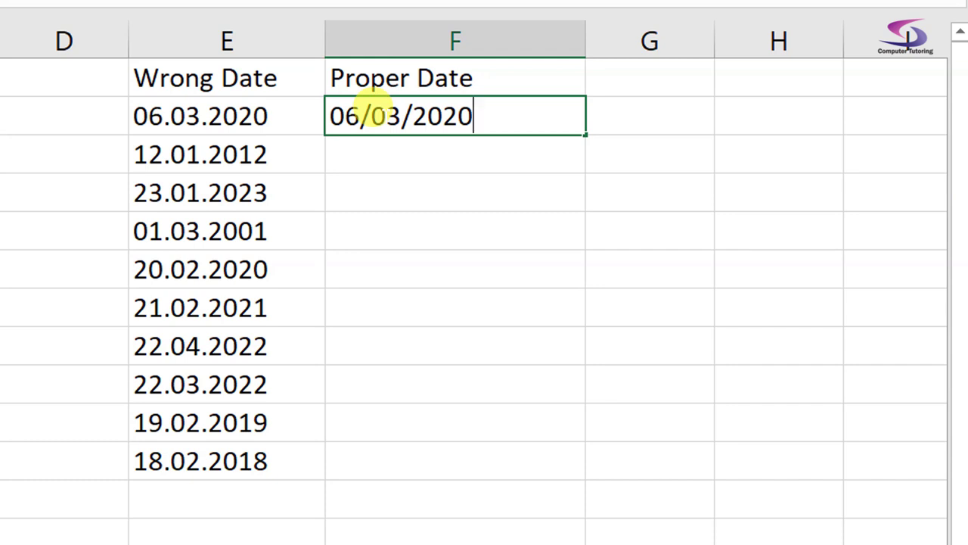
key(ctrl+Return)
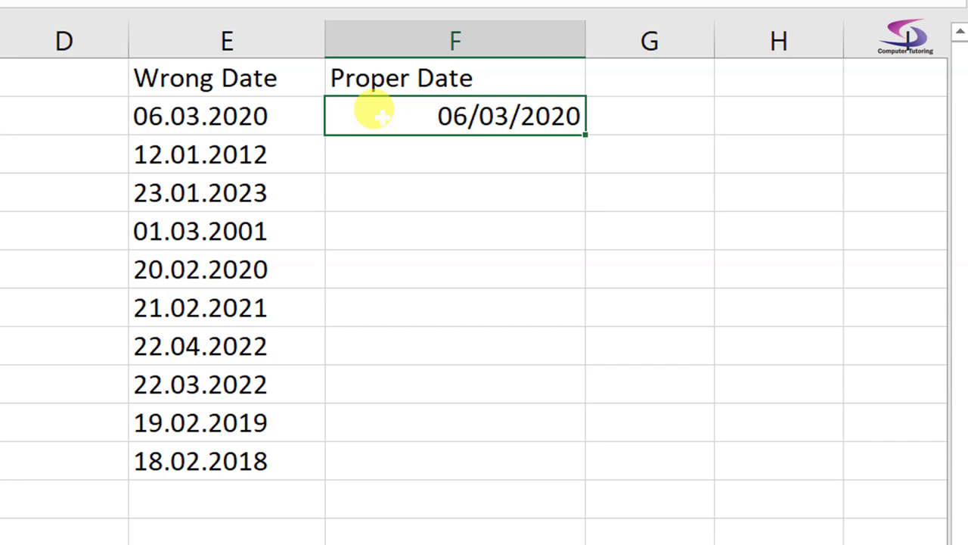
key(ctrl+e)
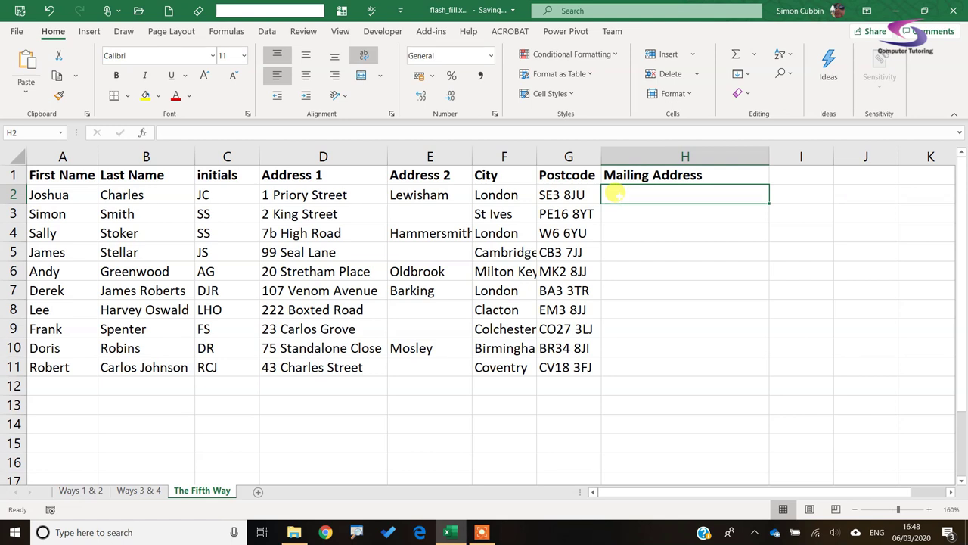
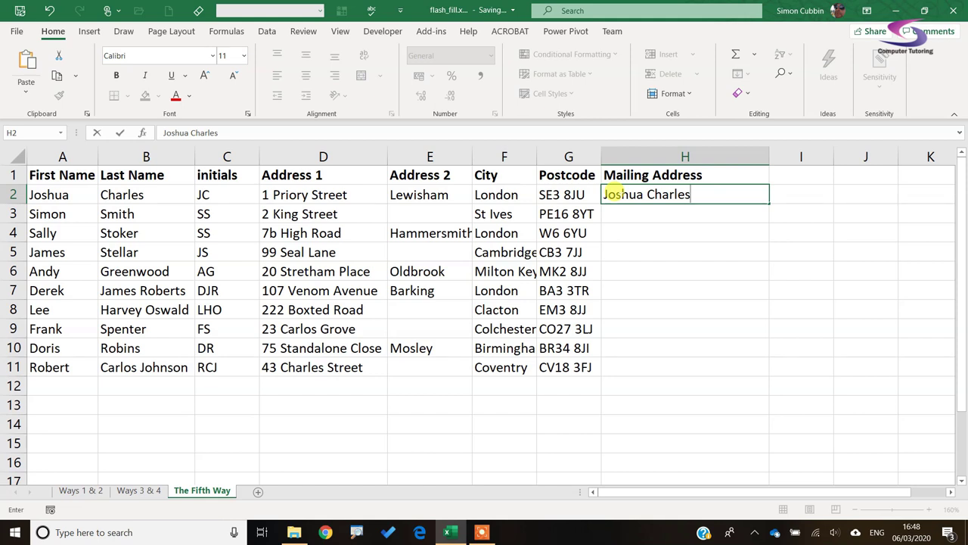
Enter the first contact's name, street, area, city and postcode as five lines in H2
key(alt+Return)
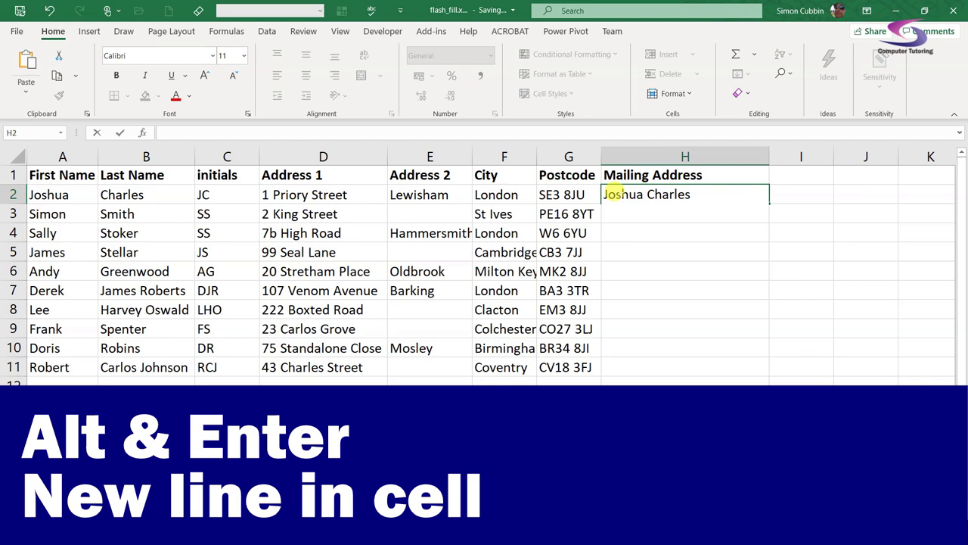
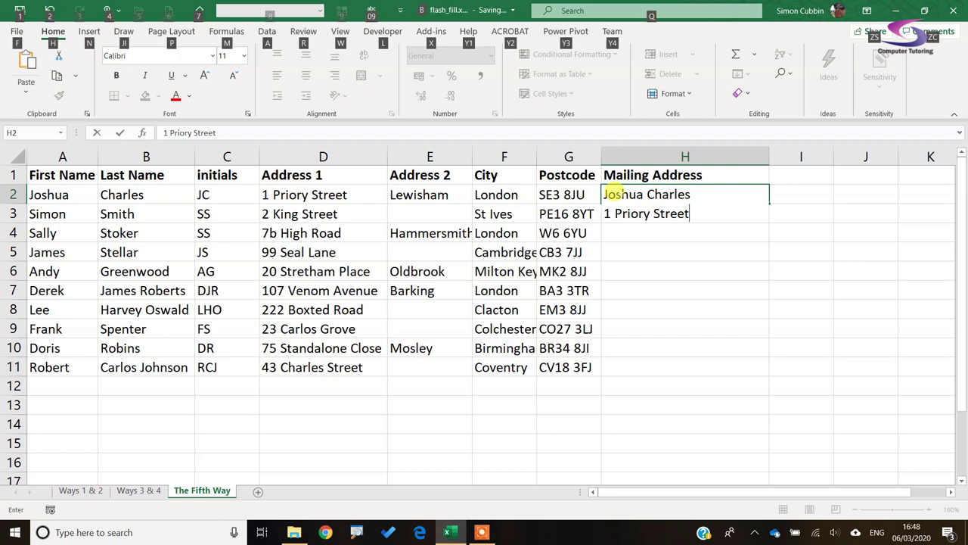
key(alt+Return)
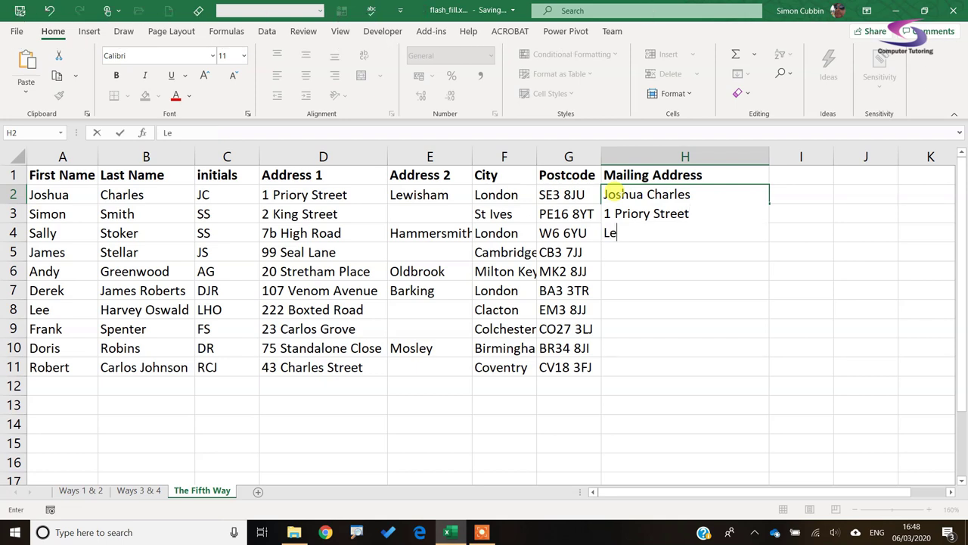
key(alt+Return)
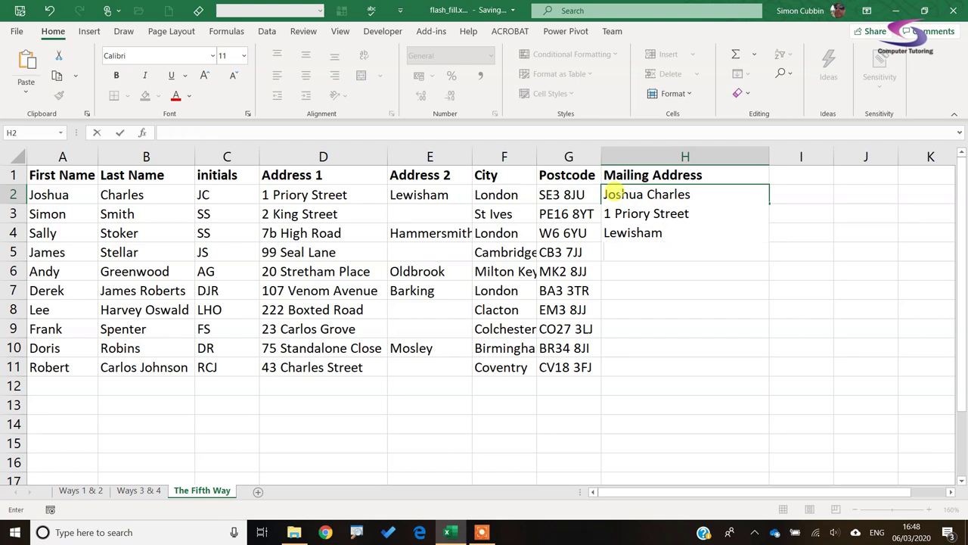
key(alt+Return)
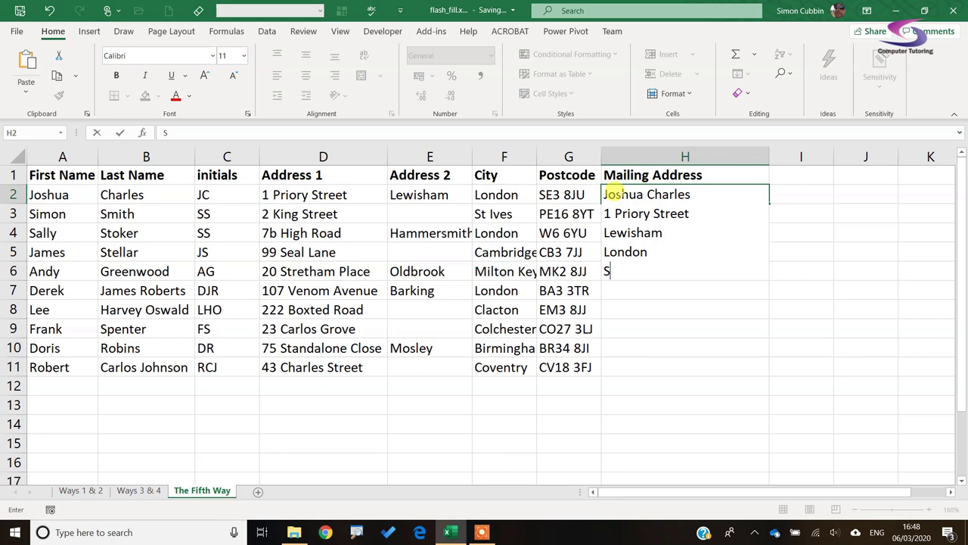
Commit the H2 address and Flash Fill mailing addresses for the remaining nine contacts
key(ctrl+Return)
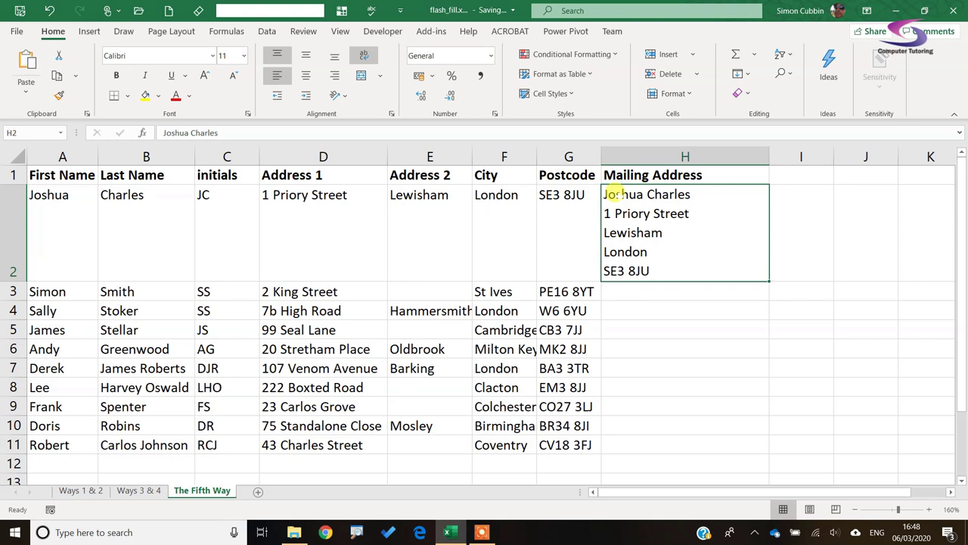
key(ctrl+e)
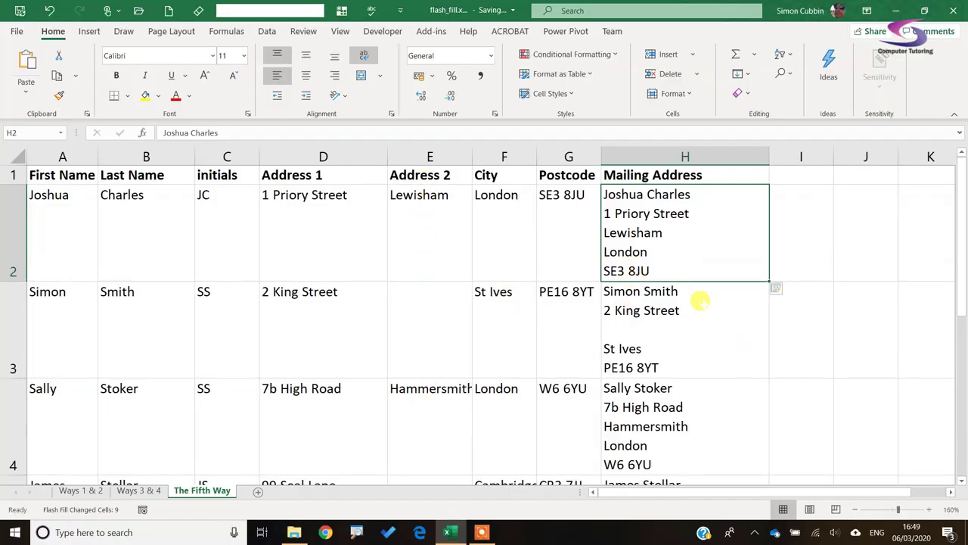
Delete the blank area line from the row 3 mailing address
double_click(607, 346)
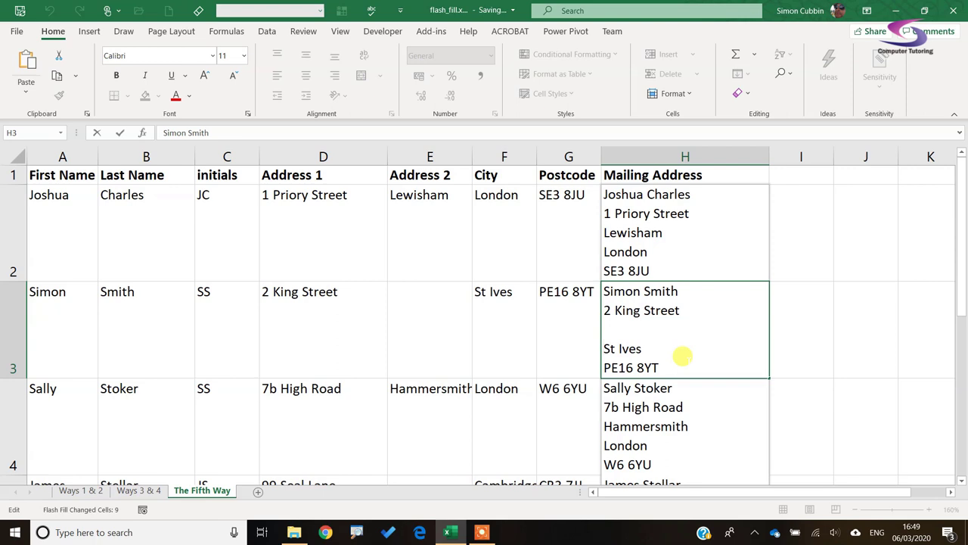
key(BackSpace)
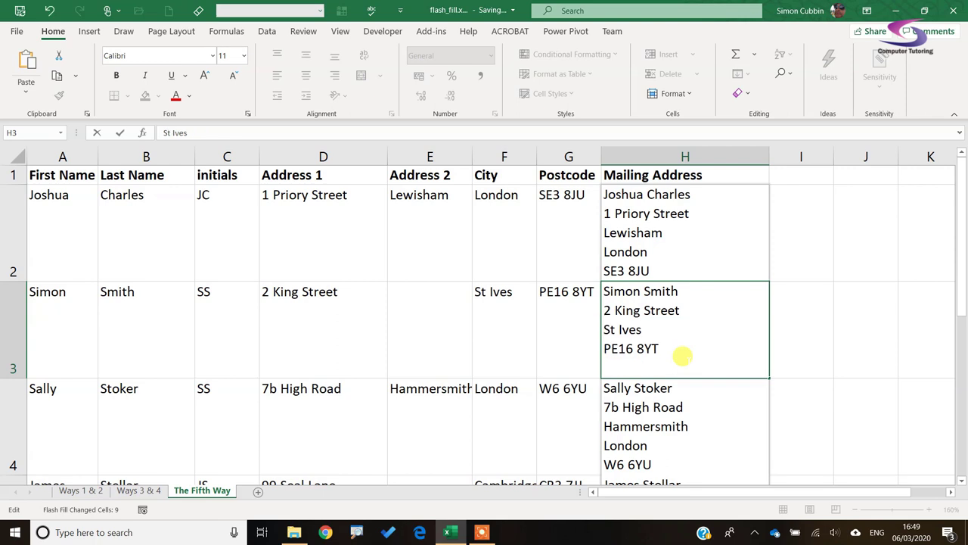
key(ctrl+Return)
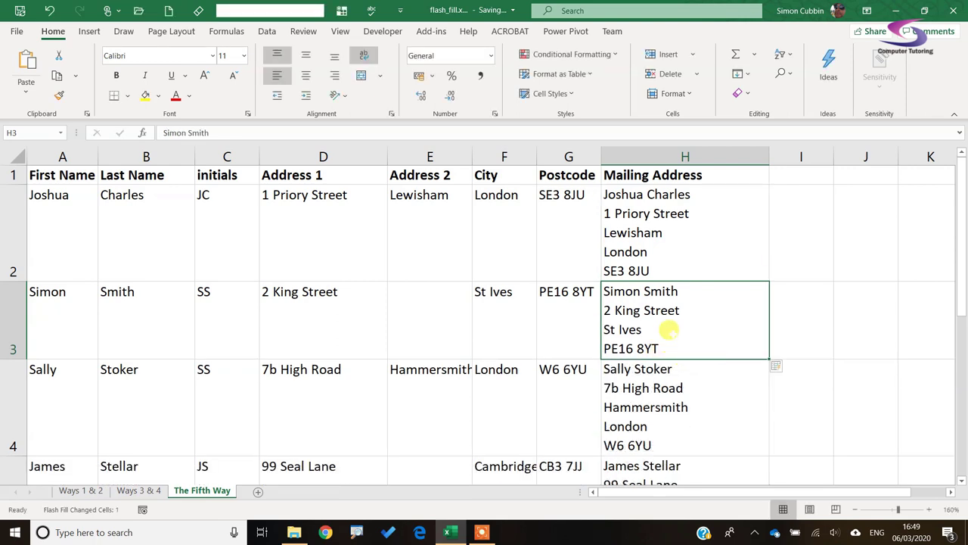
scroll(669, 330, down, 1)
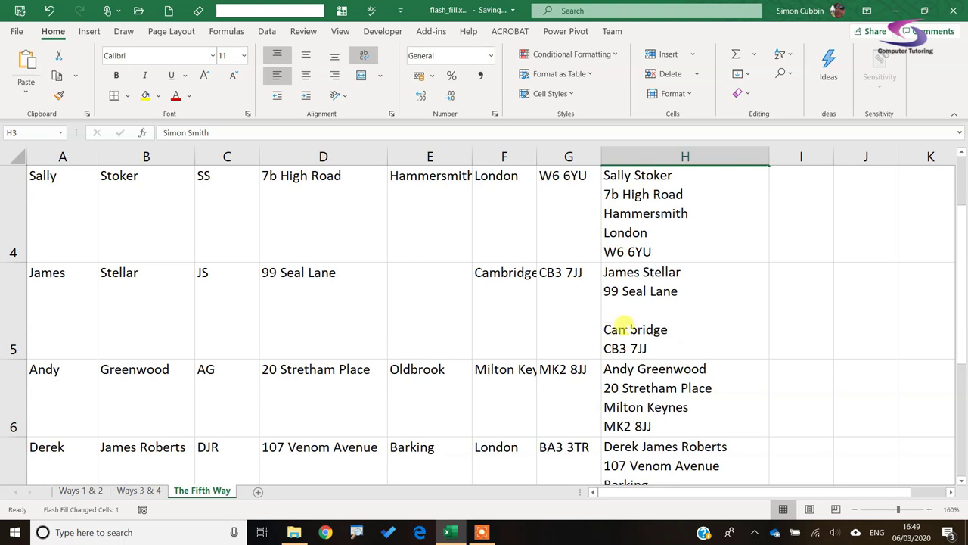
scroll(675, 324, down, 3)
scroll(669, 311, up, 6)
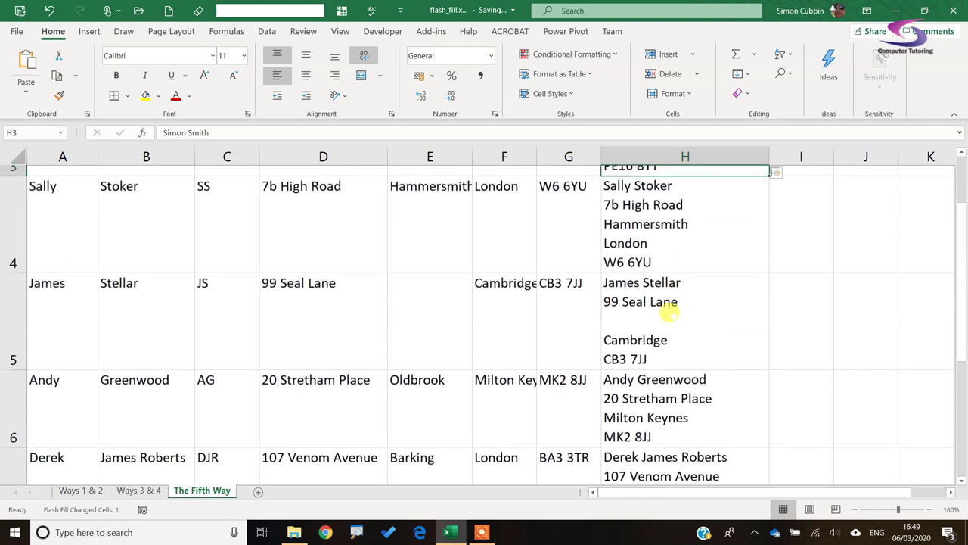
scroll(666, 340, down, 1)
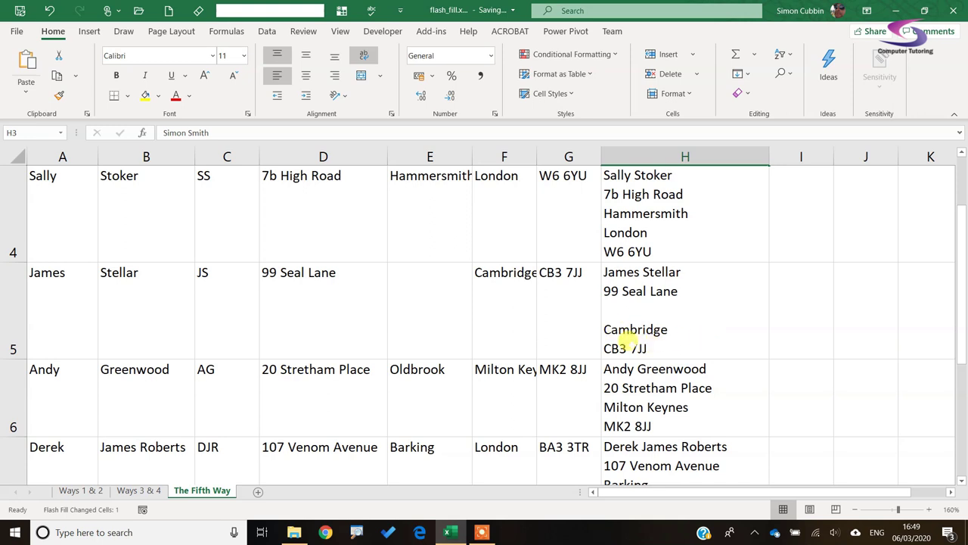
Delete the blank line from the row 5 mailing address and check the updated addresses below
double_click(605, 329)
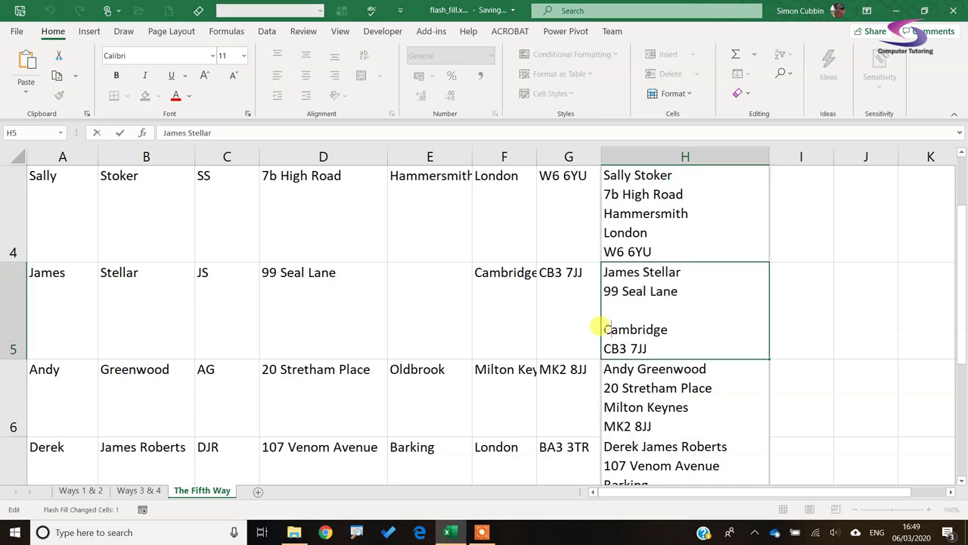
key(BackSpace)
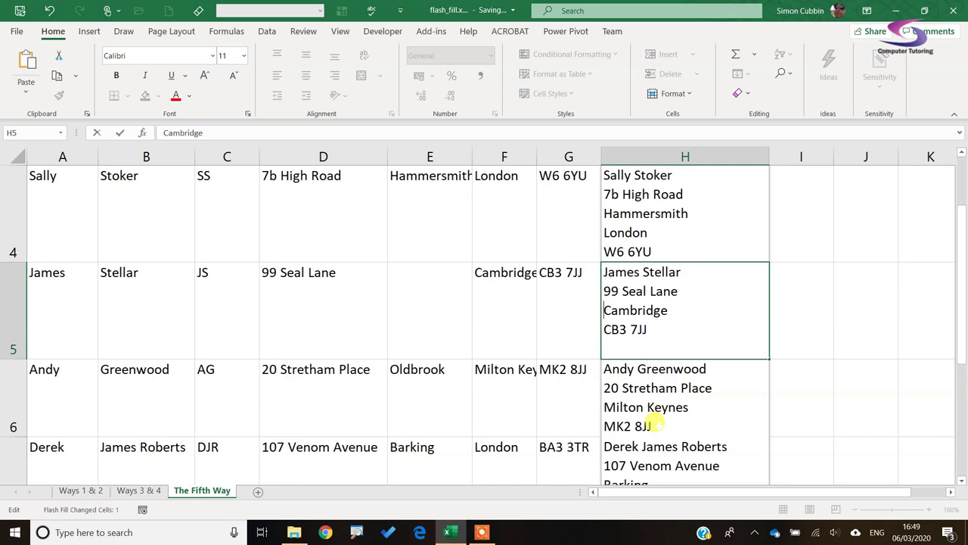
click(655, 426)
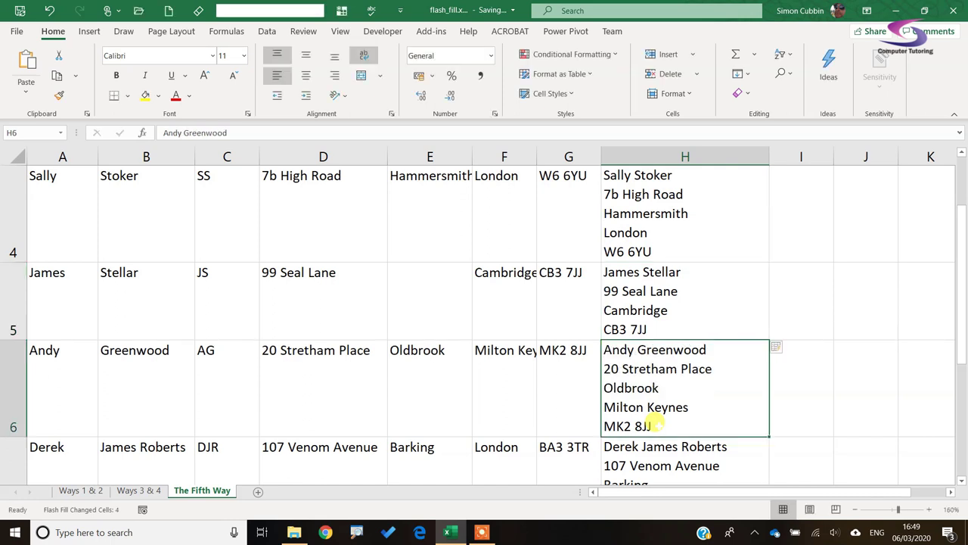
scroll(655, 424, down, 1)
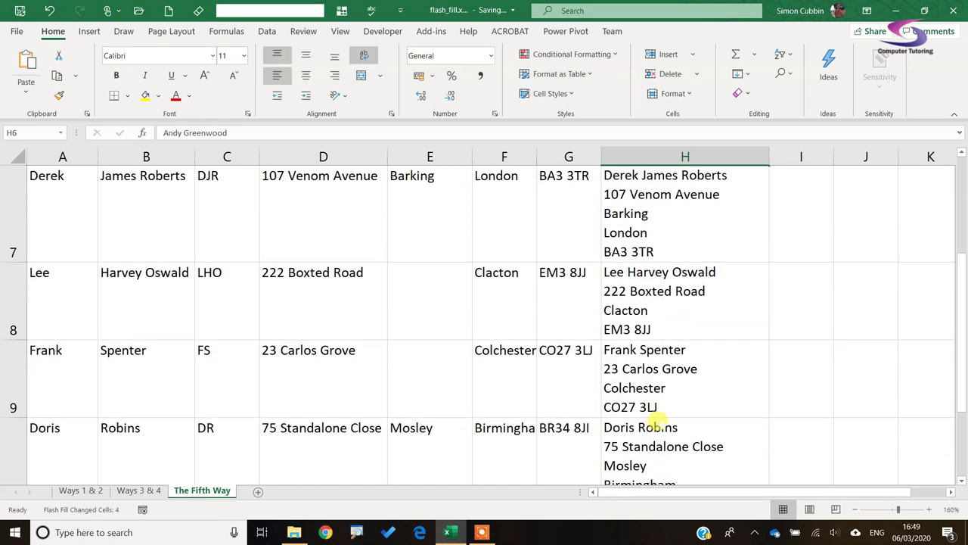
scroll(639, 390, down, 1)
scroll(655, 387, up, 3)
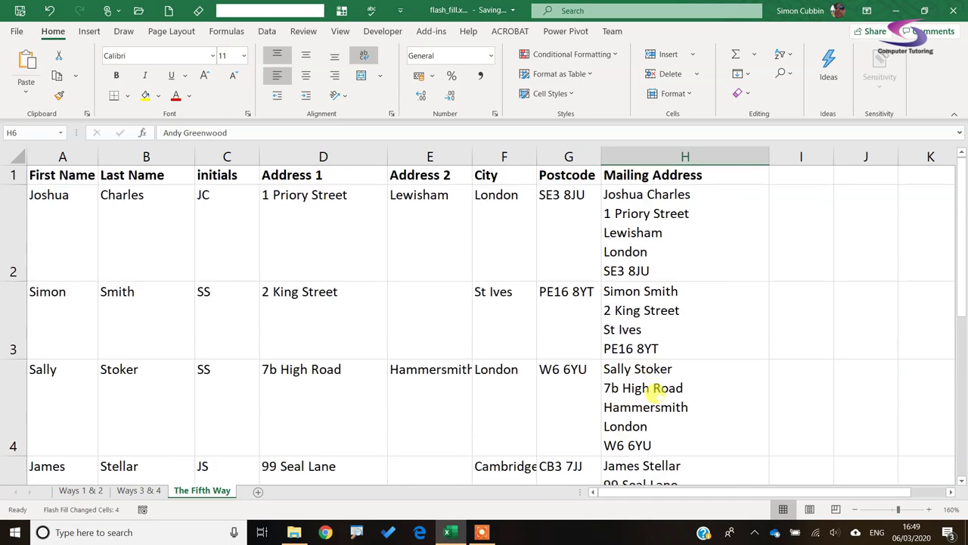